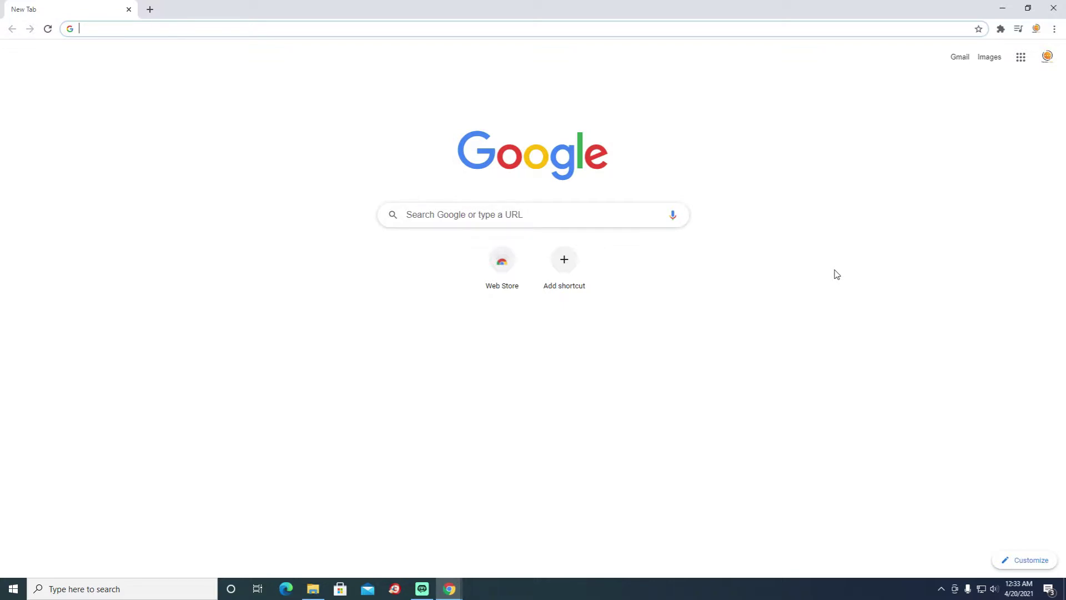
# Step: Search Google for 'chrome web store' and open the Chrome Web Store result
pyautogui.click(465, 211)
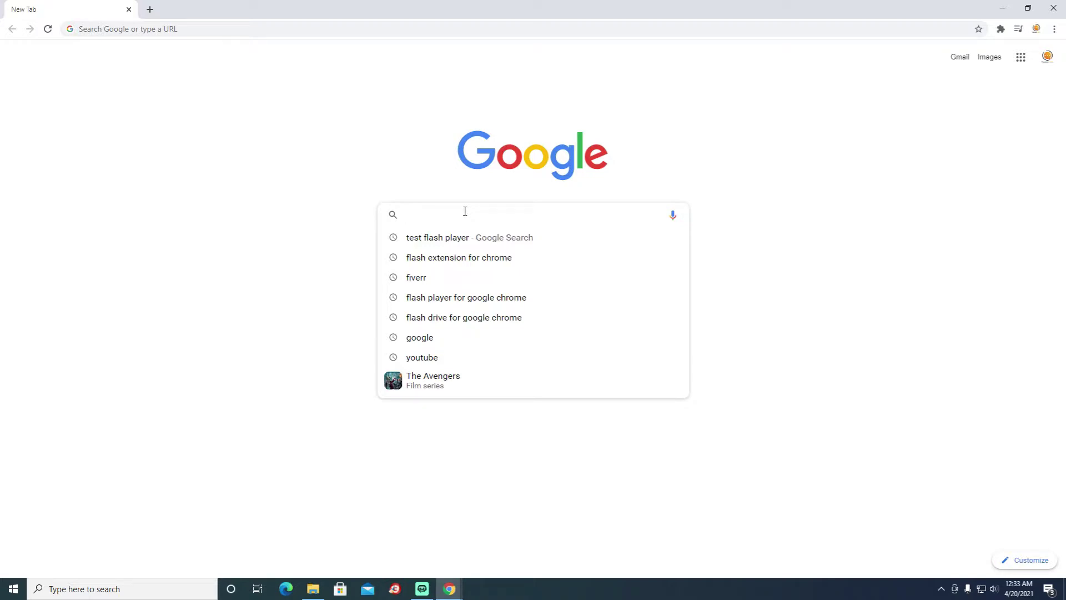
pyautogui.write('chrome')
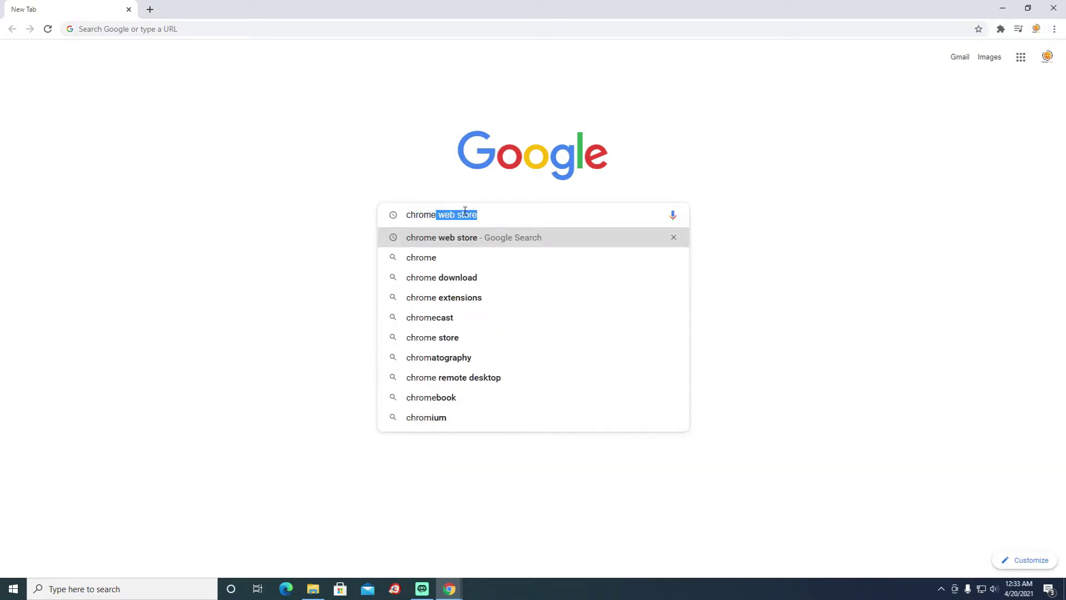
pyautogui.write(' web store')
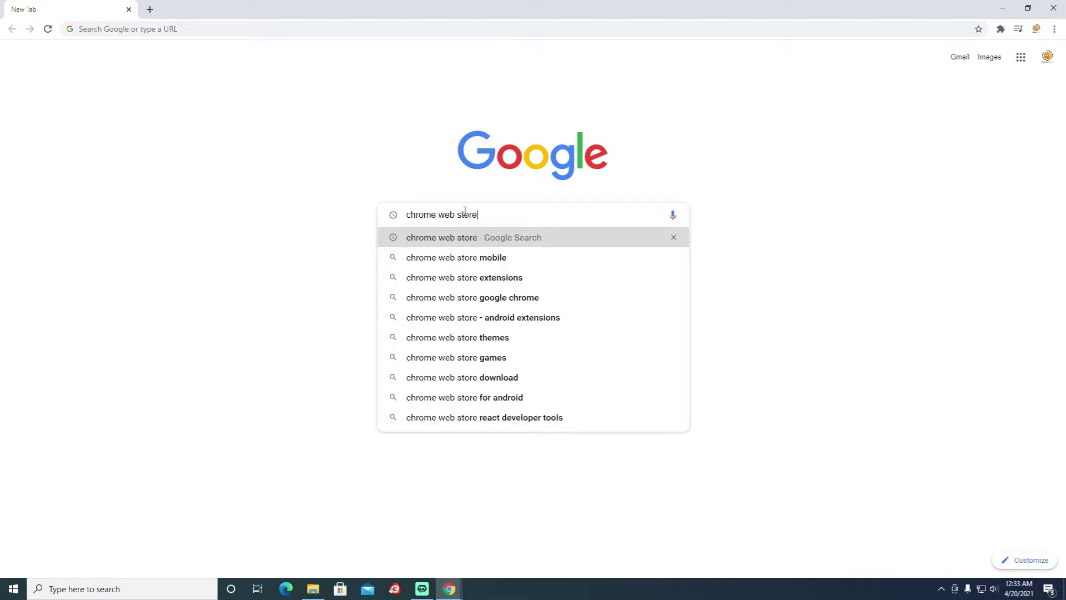
pyautogui.press('Return')
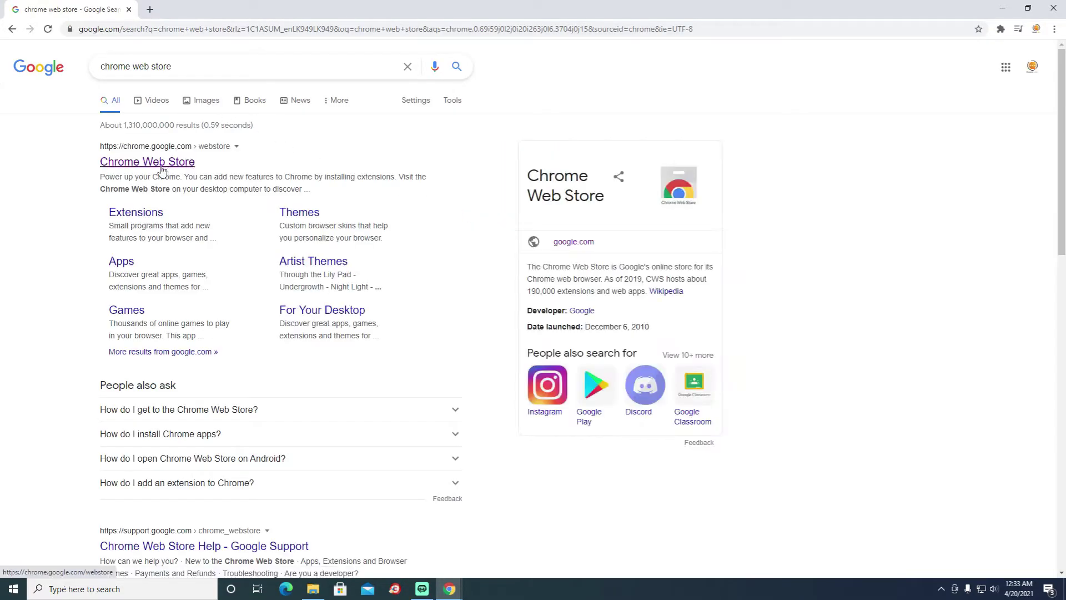
pyautogui.click(166, 164)
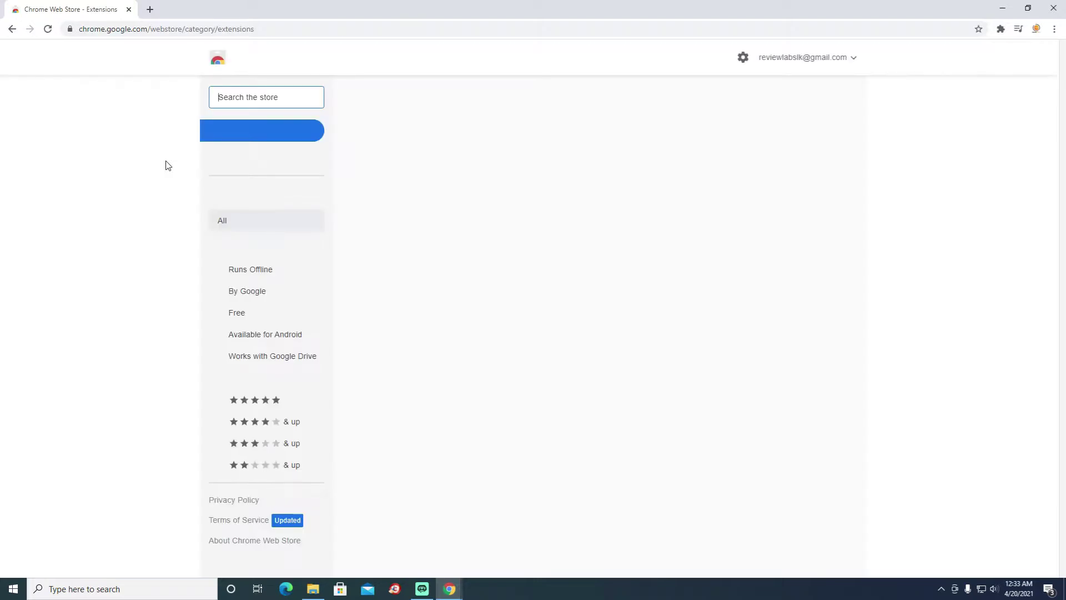
# Step: Search the Chrome Web Store for 'blocksite'
pyautogui.click(246, 100)
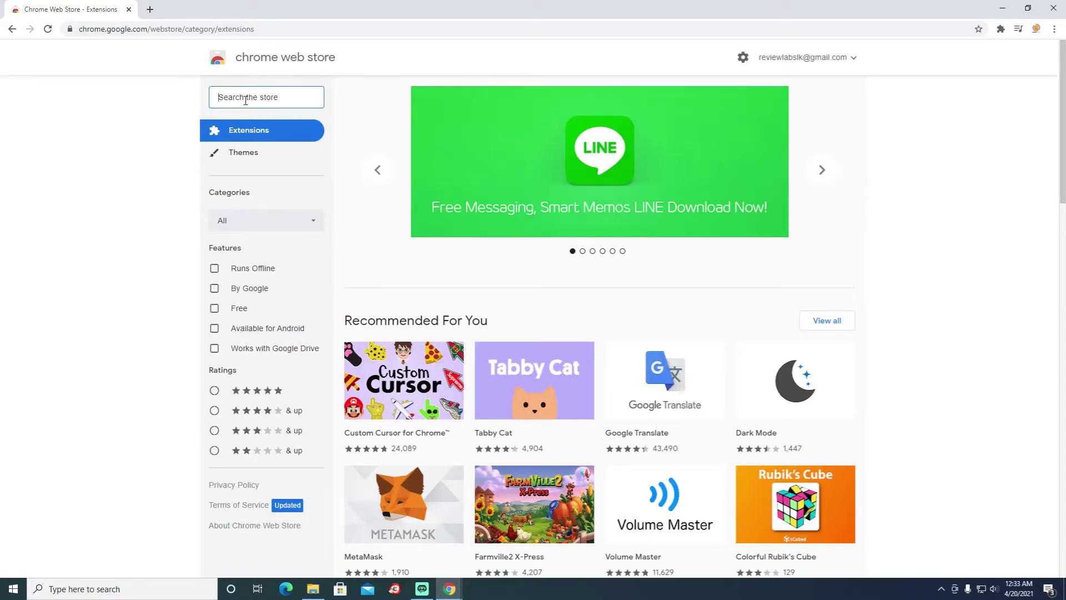
pyautogui.write('blocksite')
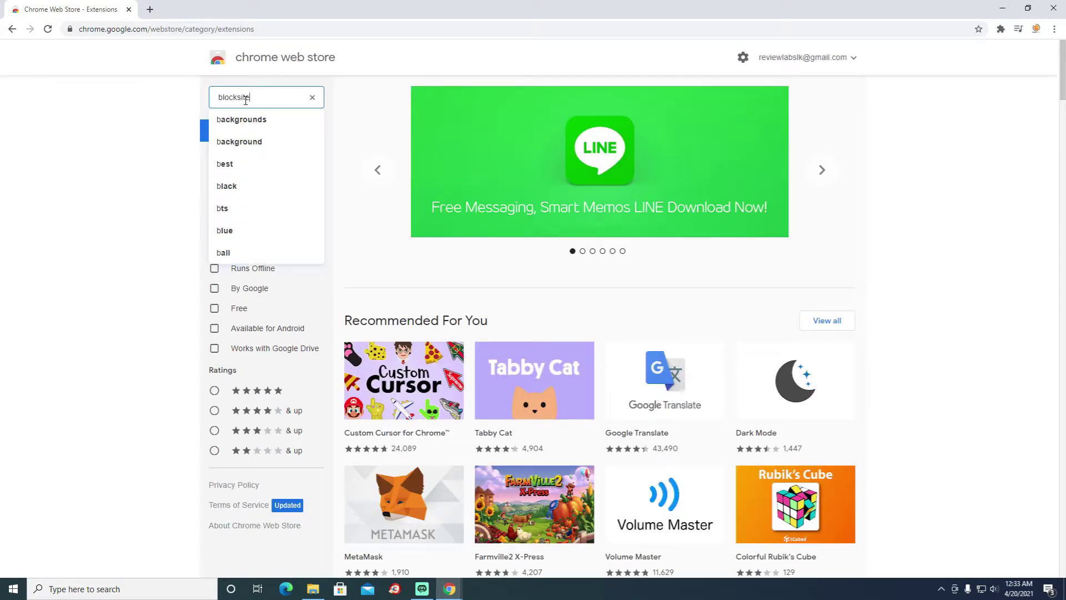
pyautogui.press('Return')
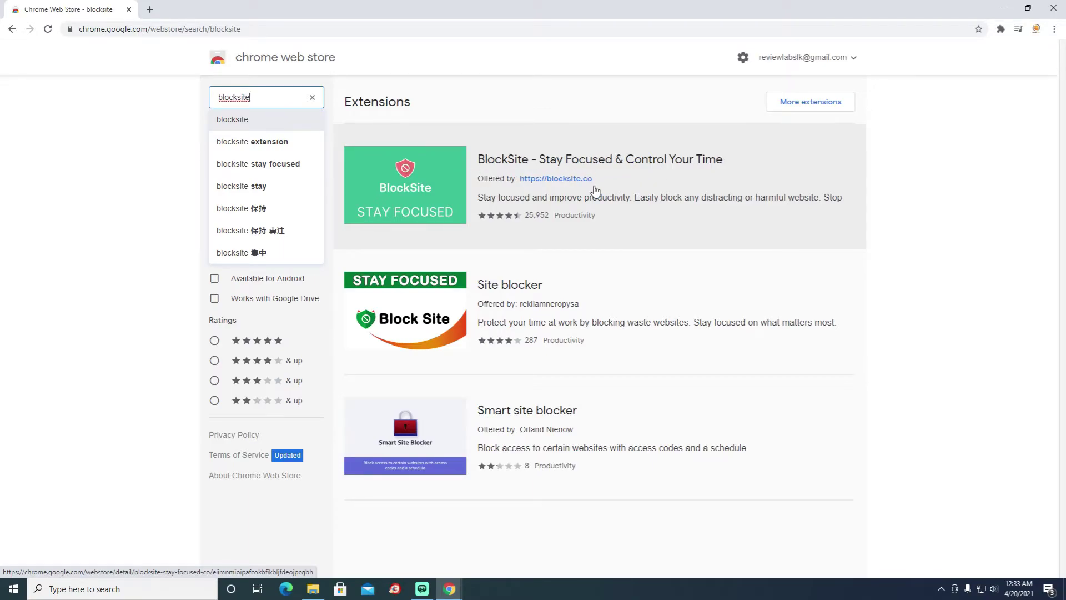
# Step: Open the BlockSite - Stay Focused & Control Your Time listing and add the extension to Chrome
pyautogui.click(441, 193)
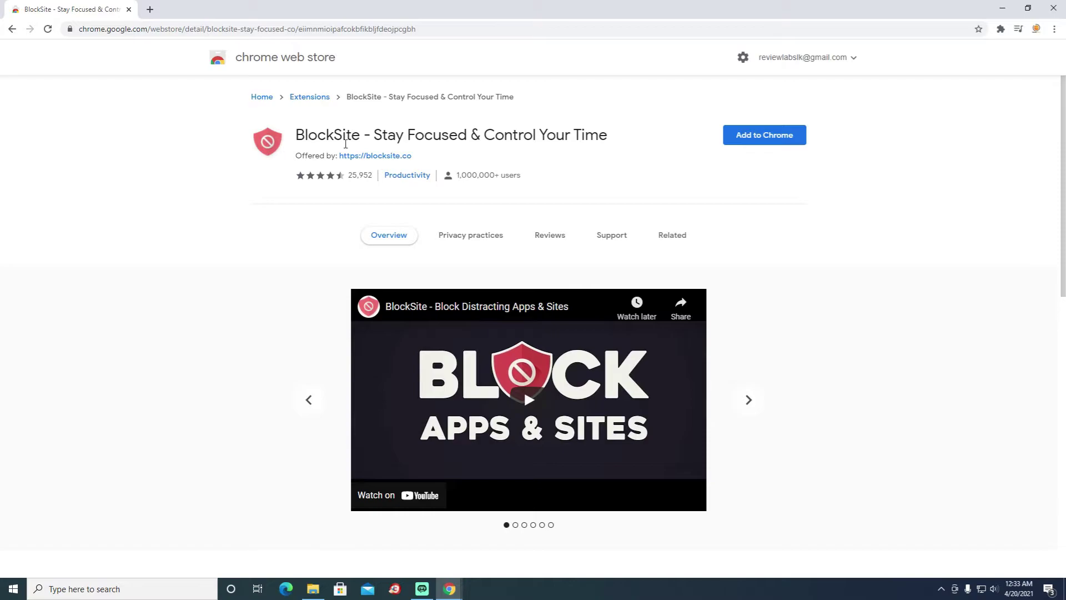
pyautogui.click(775, 140)
pyautogui.click(556, 138)
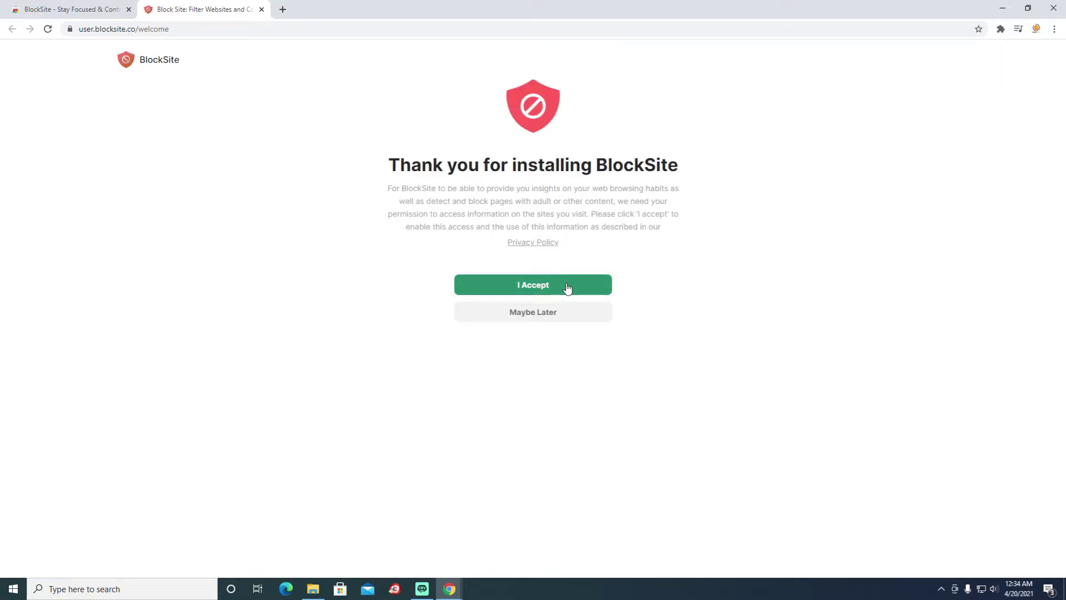
# Step: Accept BlockSite's permissions, skip the paid plans and dismiss the onboarding overlay
pyautogui.click(567, 288)
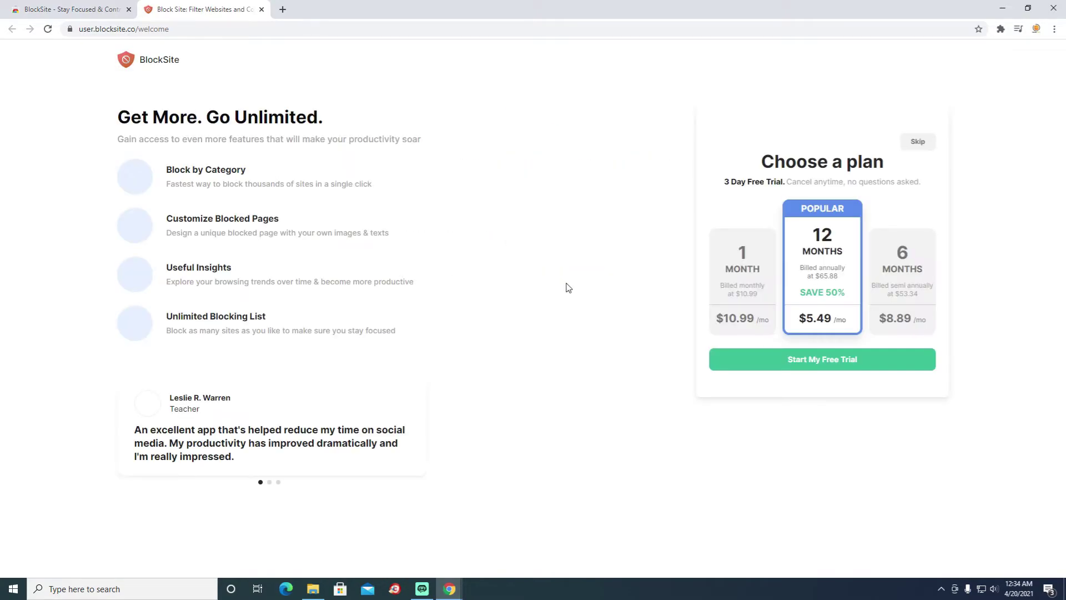
pyautogui.click(918, 143)
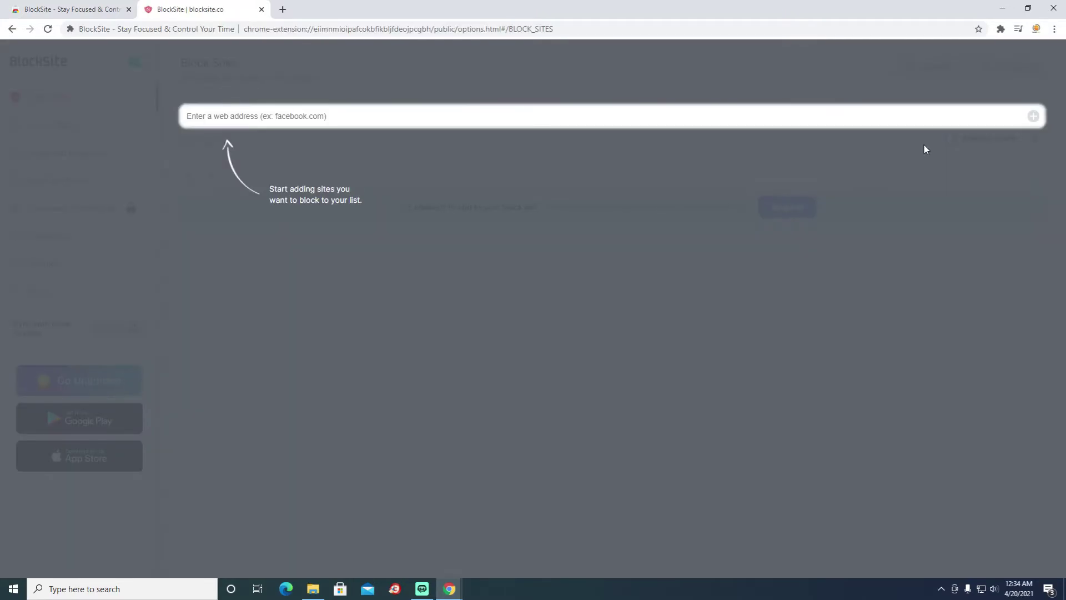
pyautogui.click(451, 372)
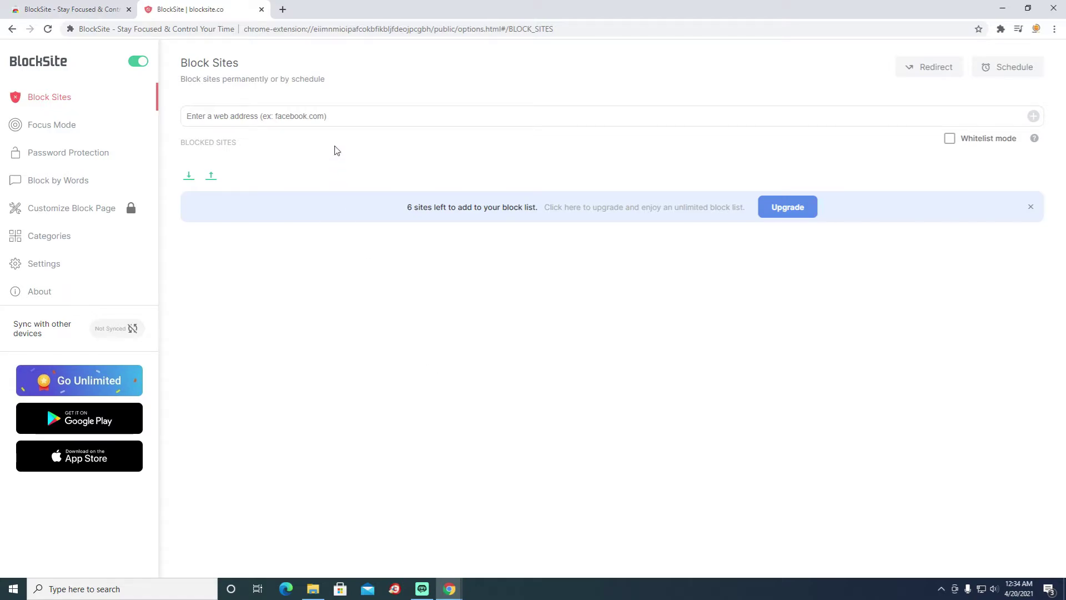
# Step: Add instagram.com to BlockSite's Block Sites list
pyautogui.click(351, 116)
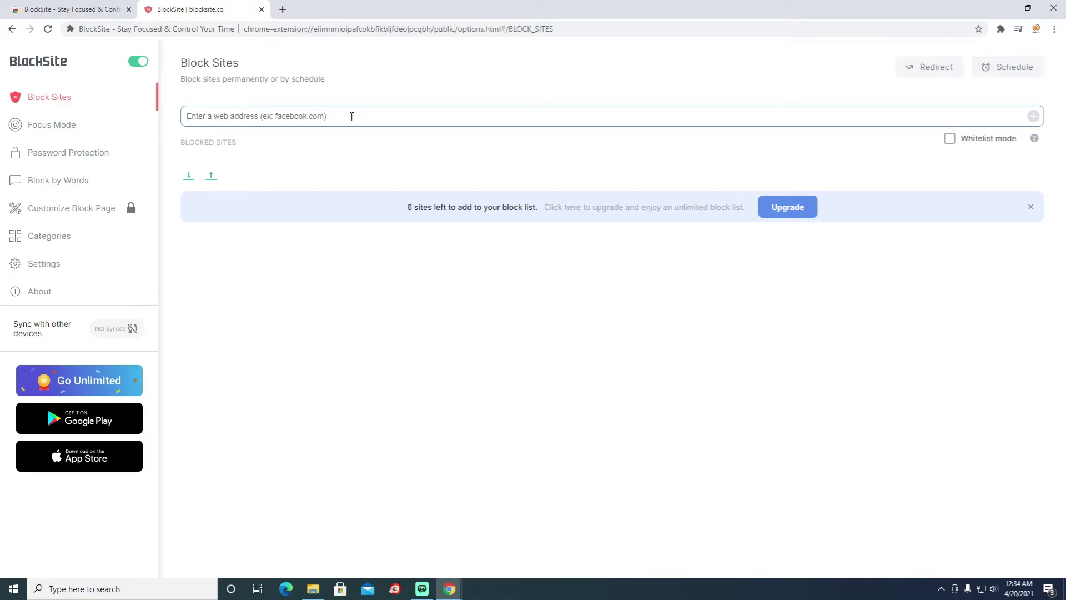
pyautogui.write('i')
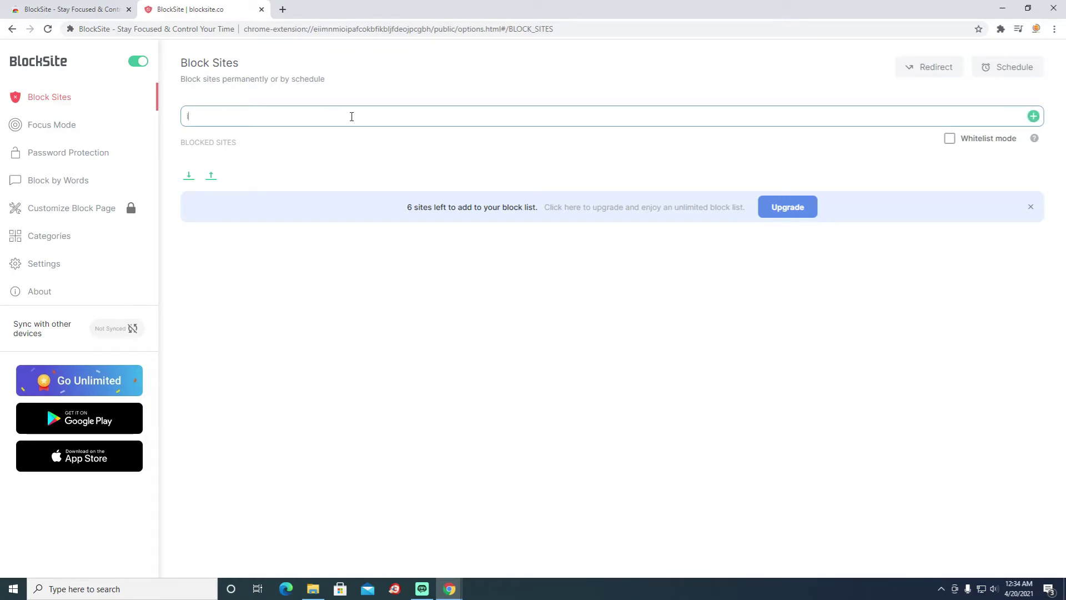
pyautogui.write('nstagram.com')
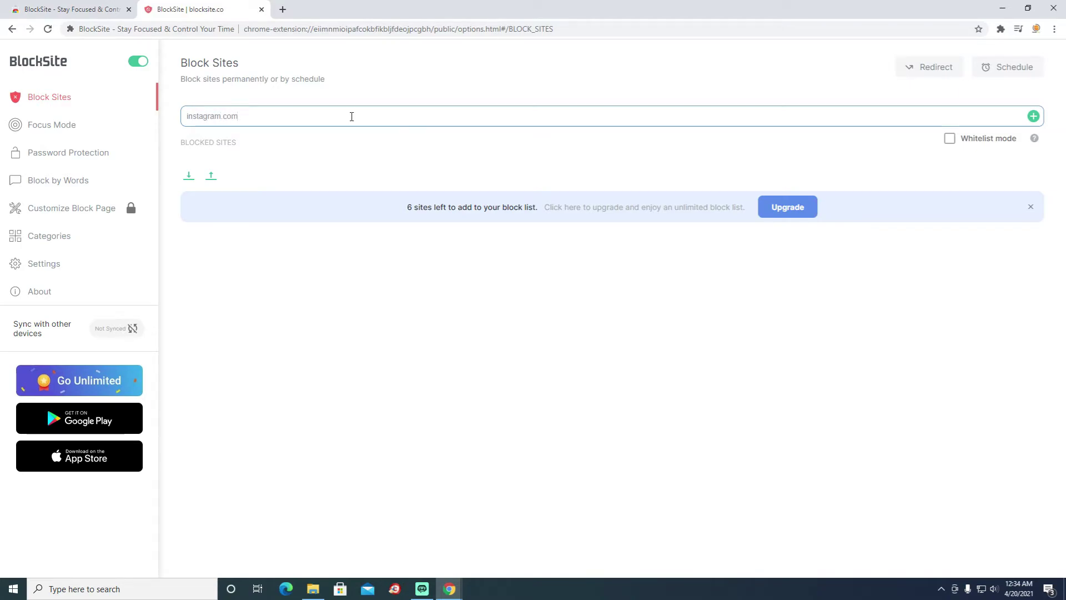
pyautogui.click(1033, 116)
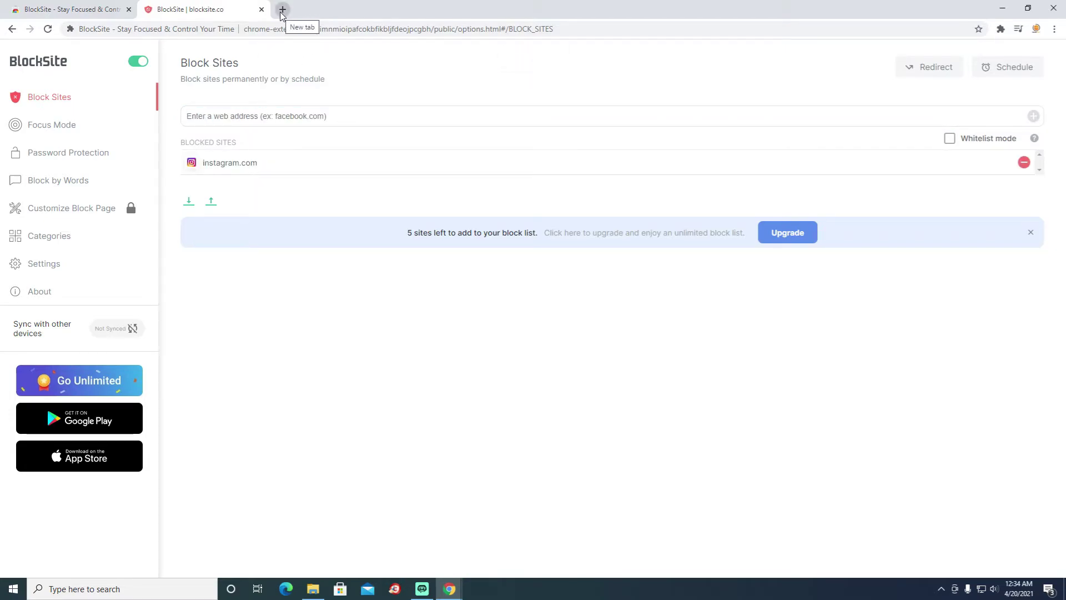
# Step: Visit instagram.com in a new tab, which shows BlockSite's 'Nice try...' page
pyautogui.click(282, 9)
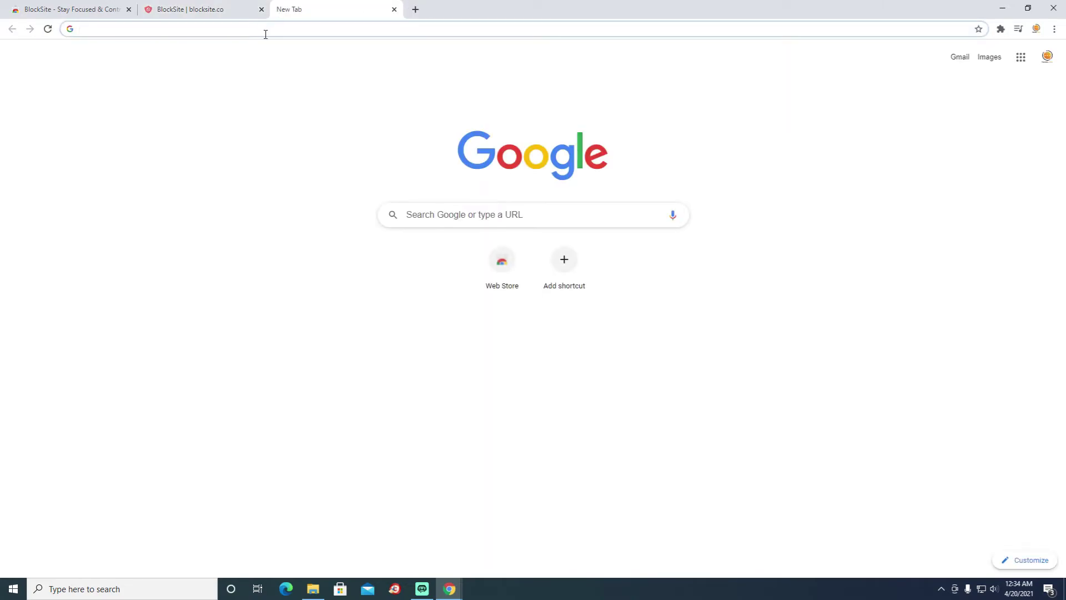
pyautogui.write('insta')
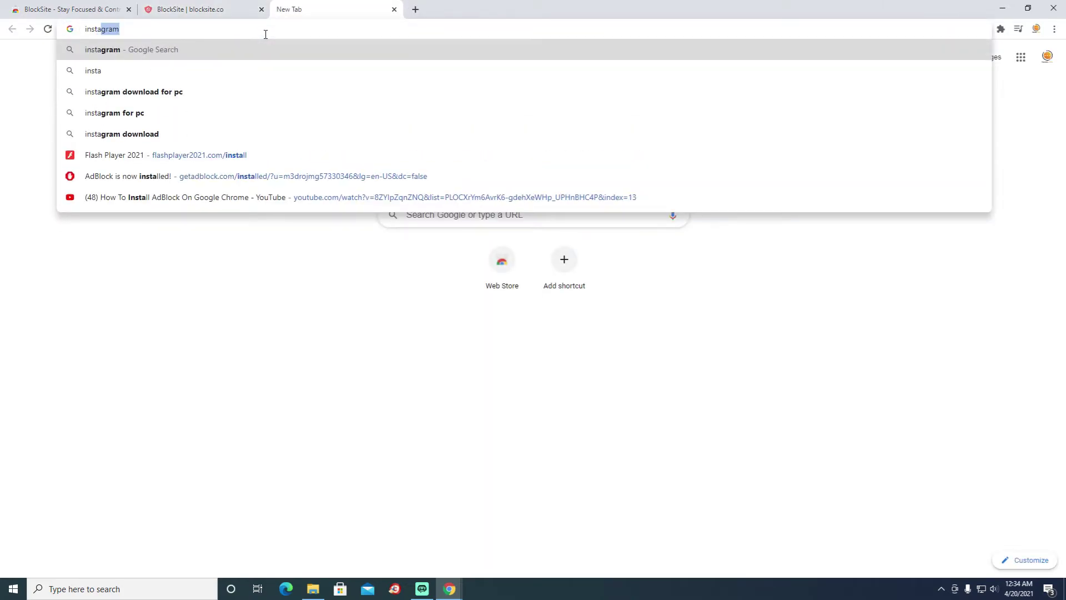
pyautogui.write('gram')
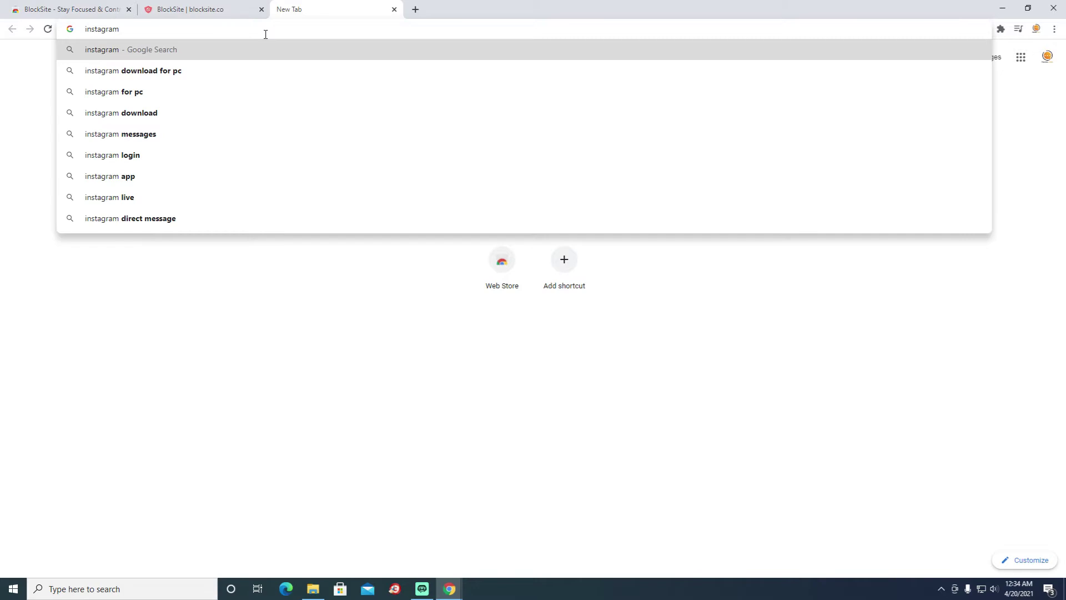
pyautogui.write('.com')
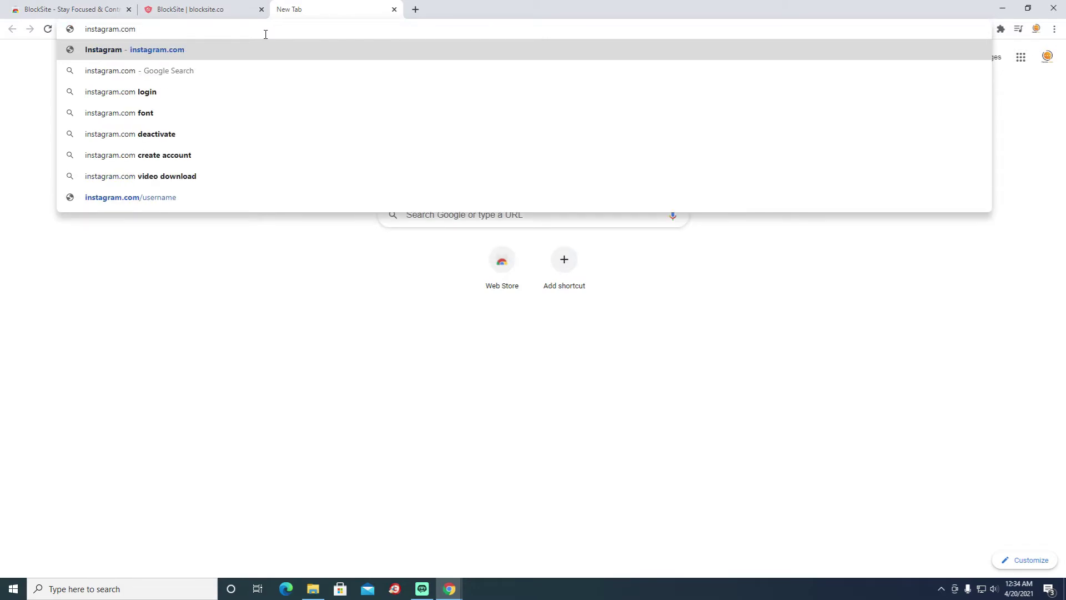
pyautogui.press('Return')
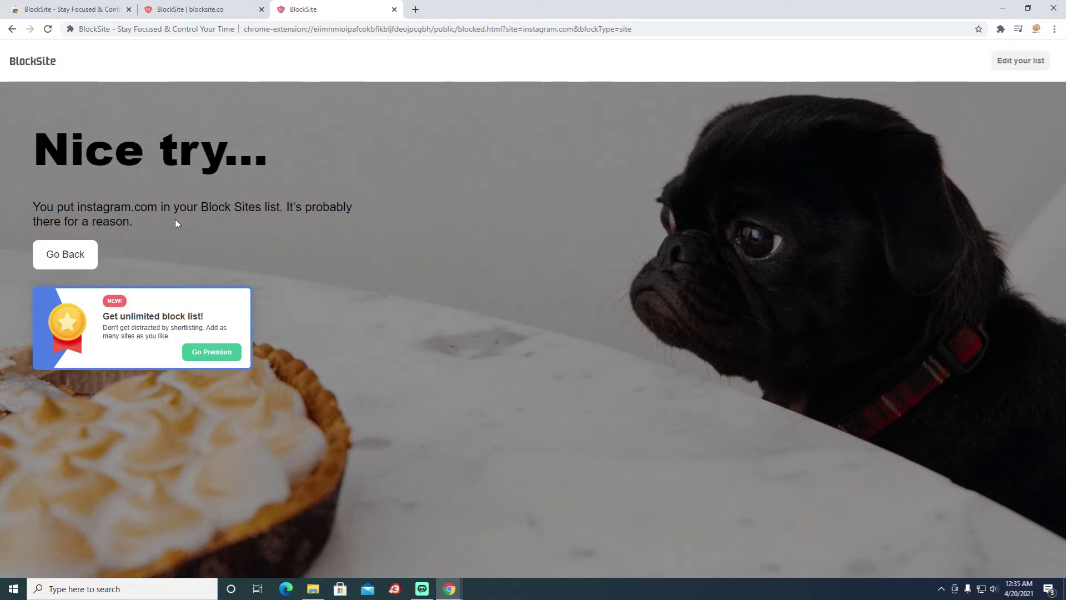
# Step: Remove instagram.com from BlockSite's block list and reload the block page and settings tabs
pyautogui.click(220, 9)
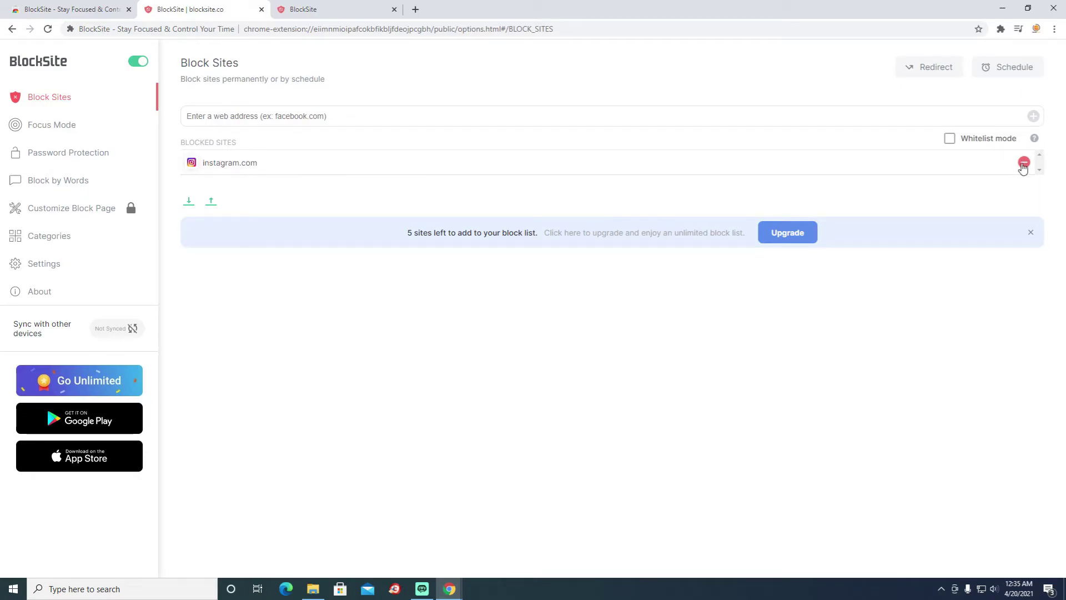
pyautogui.click(1023, 162)
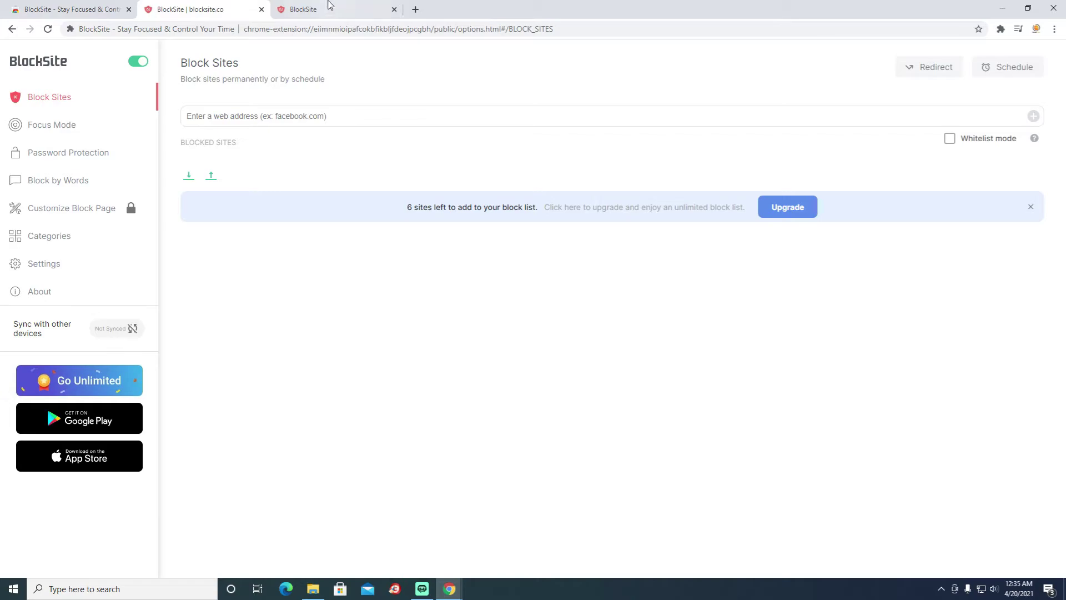
pyautogui.click(328, 7)
pyautogui.click(48, 29)
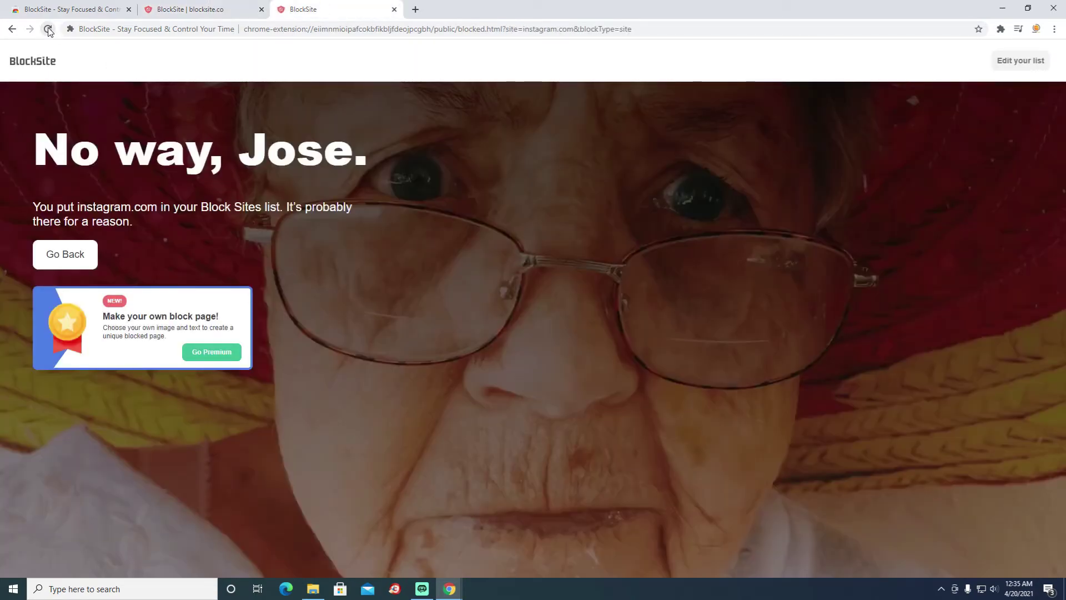
pyautogui.click(48, 30)
pyautogui.click(189, 9)
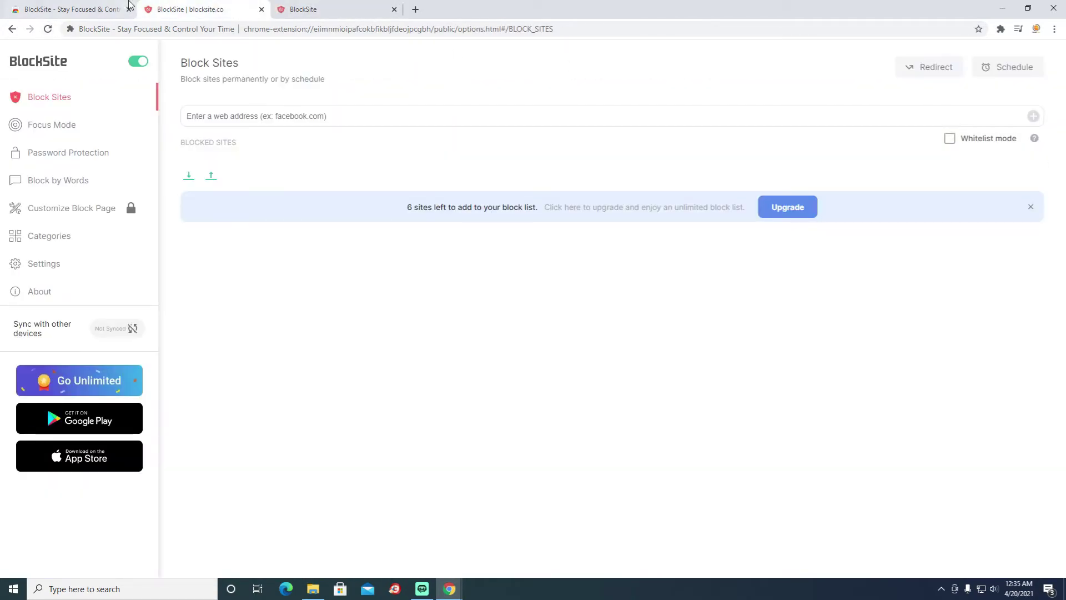
pyautogui.click(48, 29)
# Step: In the blocked tab, replace the address bar contents with instagram.com
pyautogui.click(345, 9)
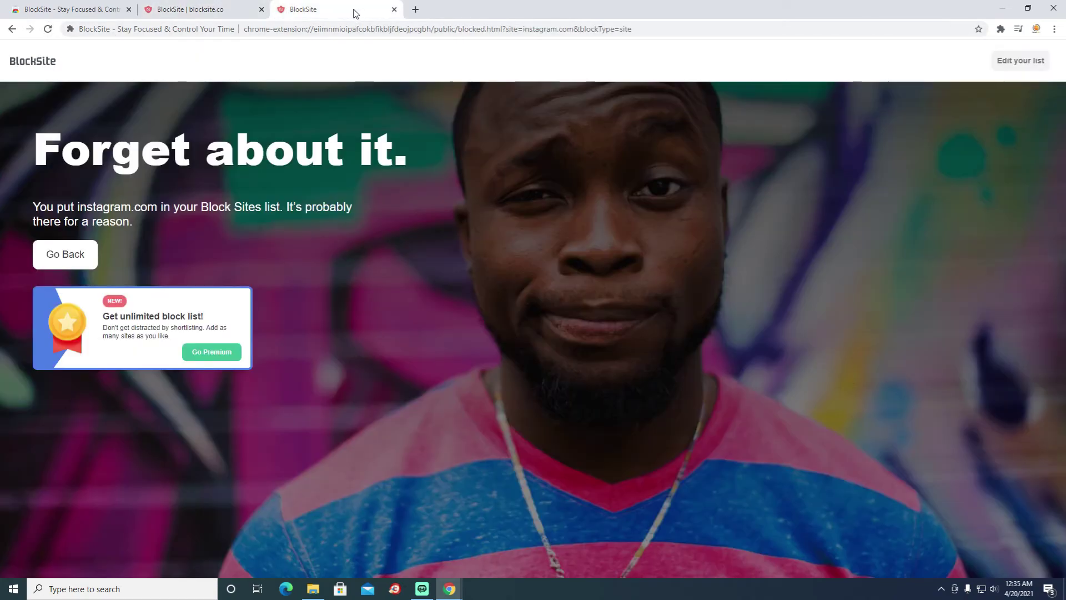
pyautogui.click(96, 31)
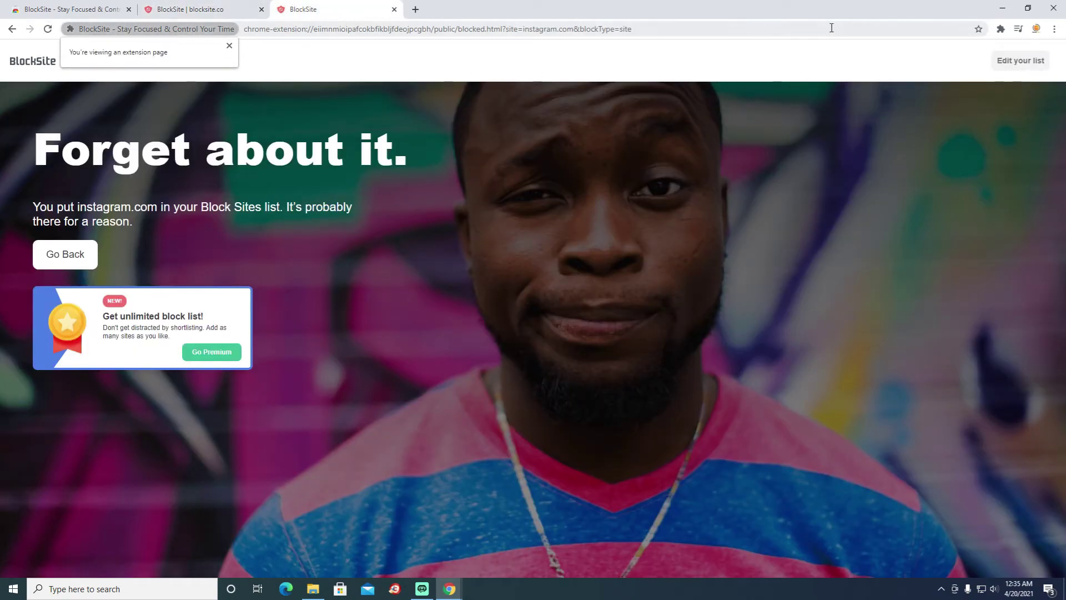
pyautogui.click(759, 26)
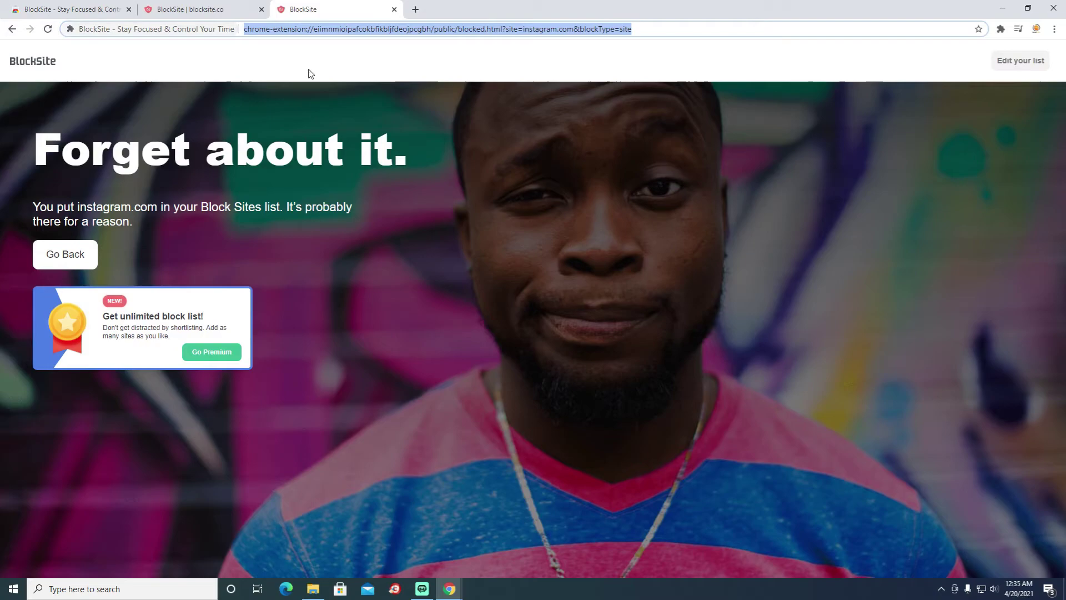
pyautogui.press('BackSpace')
pyautogui.write('inst')
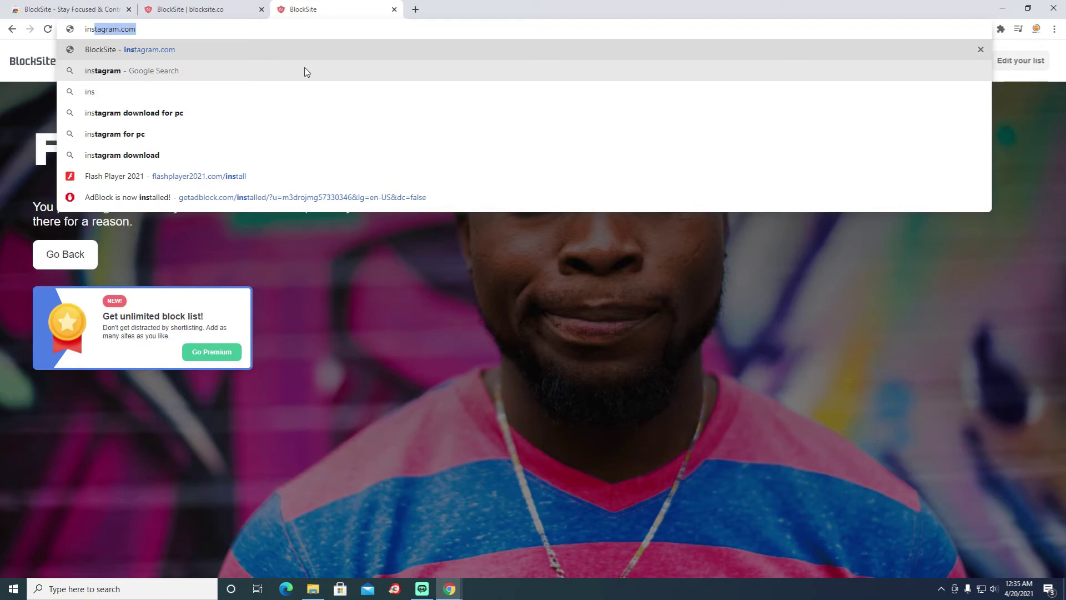
pyautogui.write('agram.c')
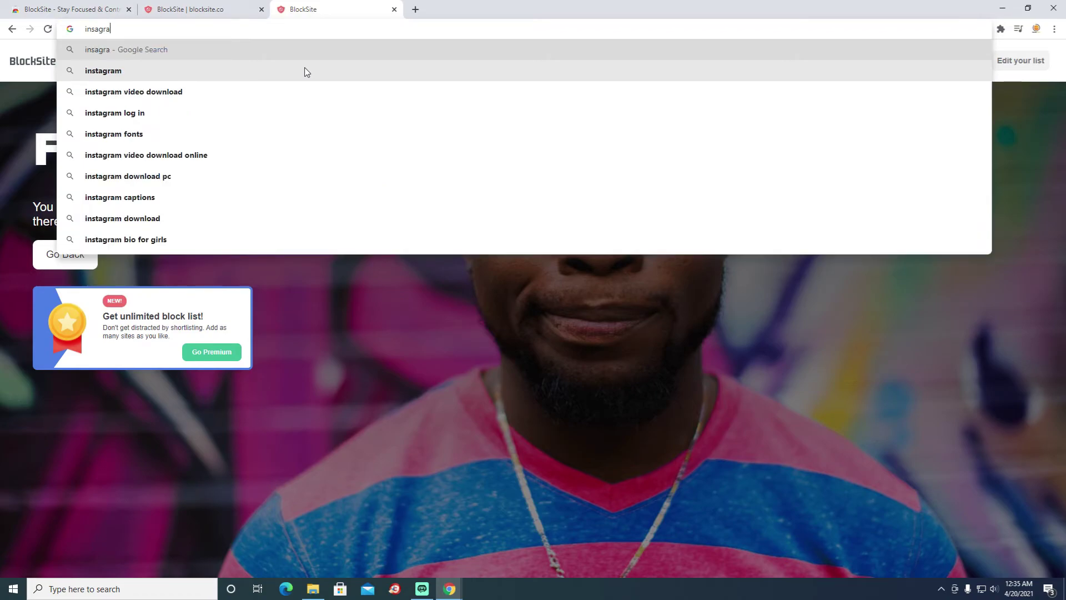
pyautogui.write('om')
# Step: Load instagram.com's login page, now unblocked, and show Chrome's installed extensions list
pyautogui.press('Return')
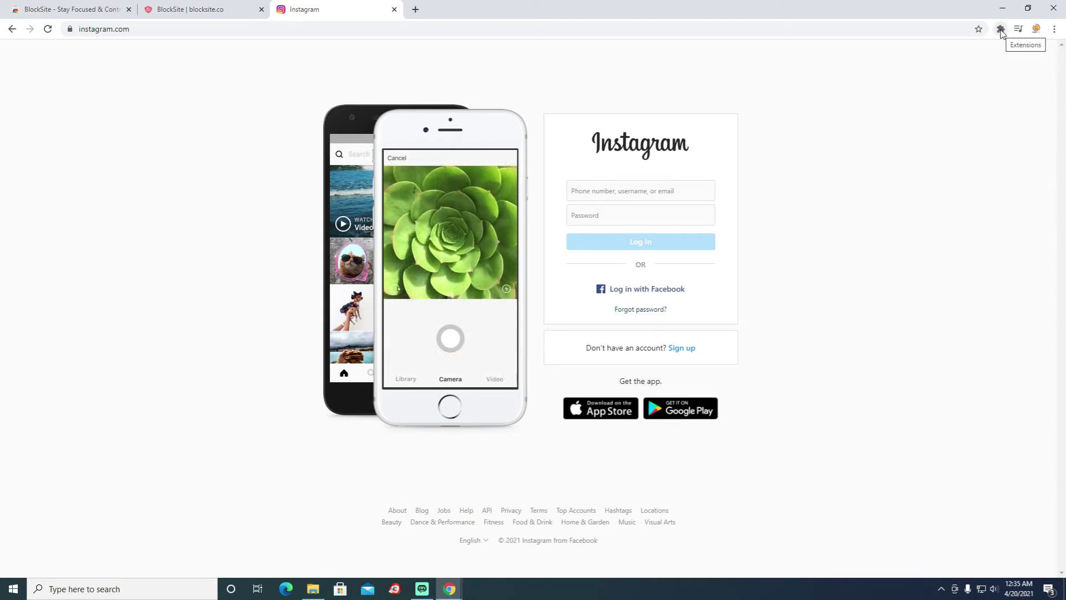
pyautogui.click(1001, 30)
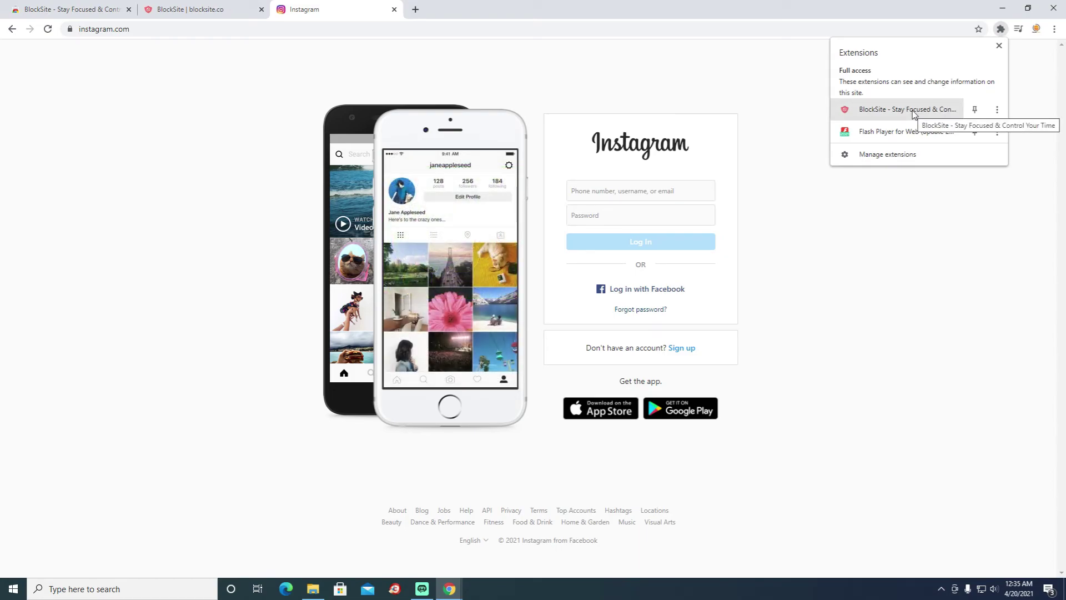
# Step: Block instagram.com from the BlockSite popup, declining the trial, and reload to see 'No way, Jose.'
pyautogui.click(914, 109)
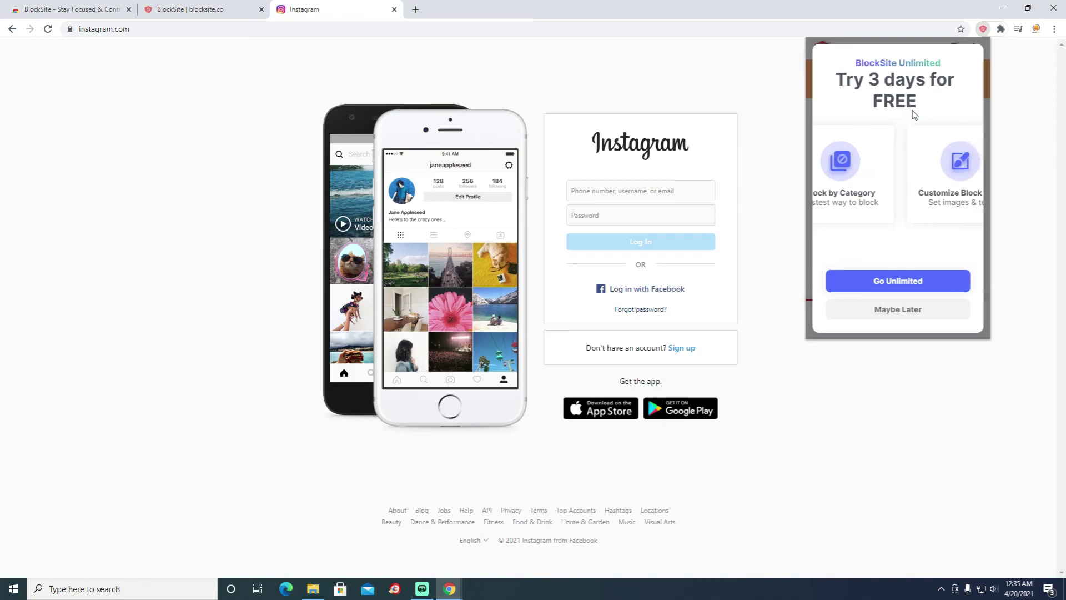
pyautogui.click(897, 309)
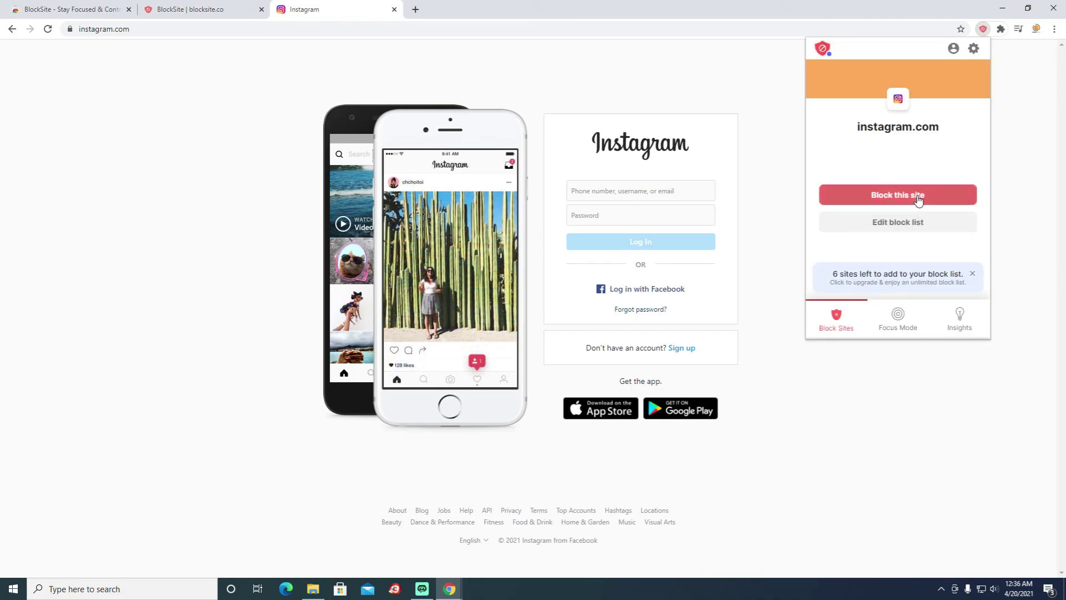
pyautogui.click(917, 196)
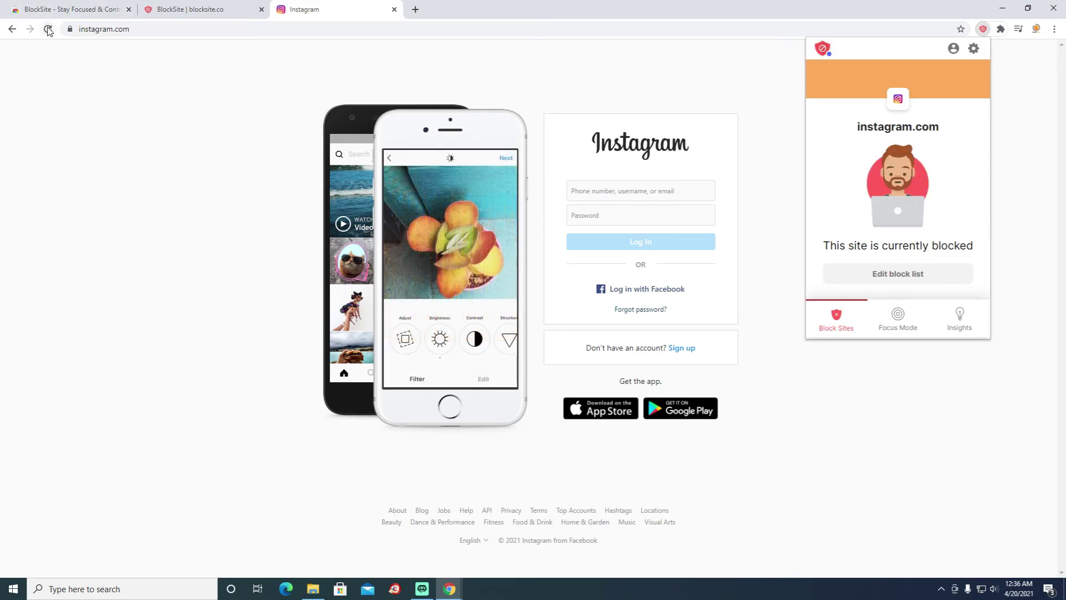
pyautogui.click(48, 30)
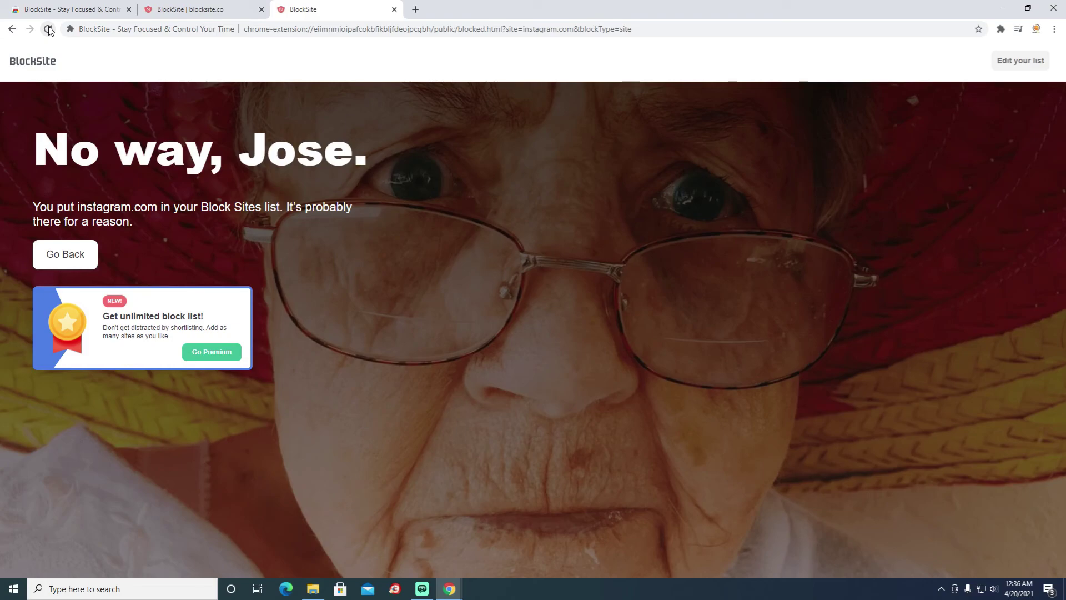